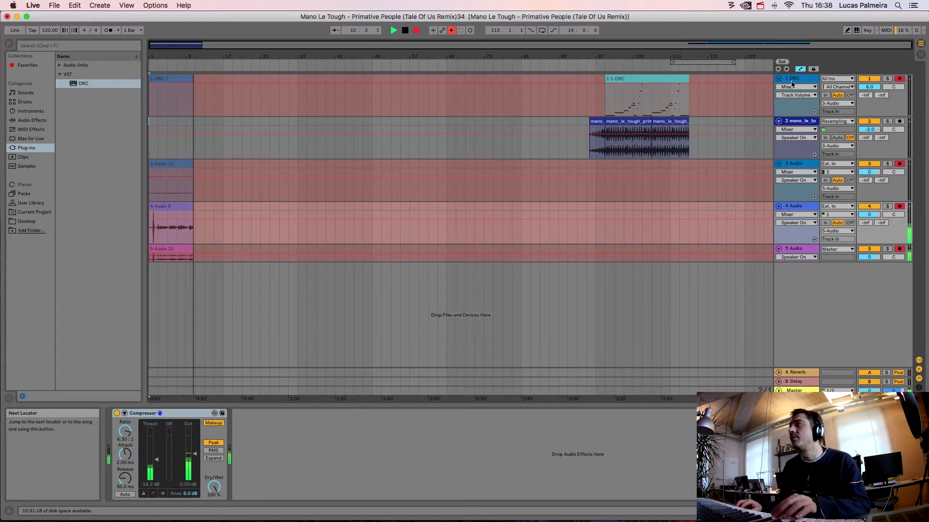
Step: Select the DRC track and open its synth editor, moving the window into clear view
click(793, 83)
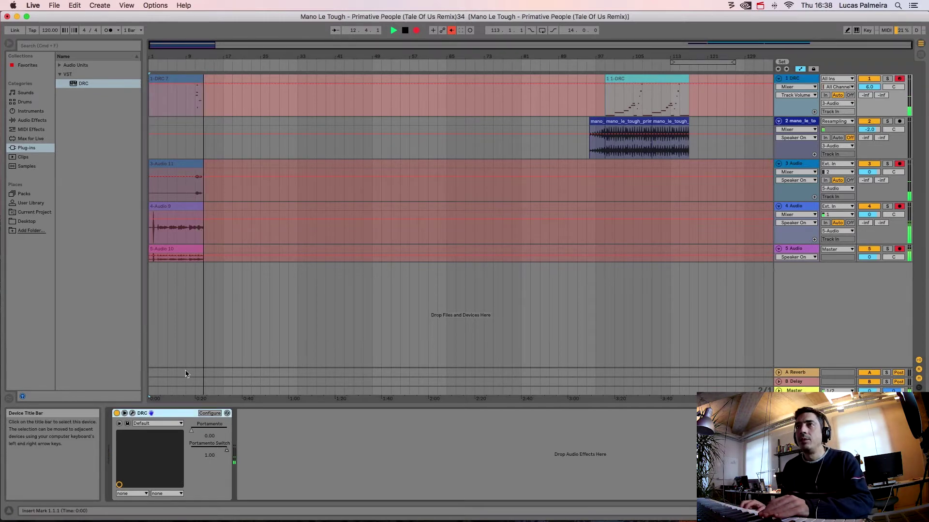
click(132, 413)
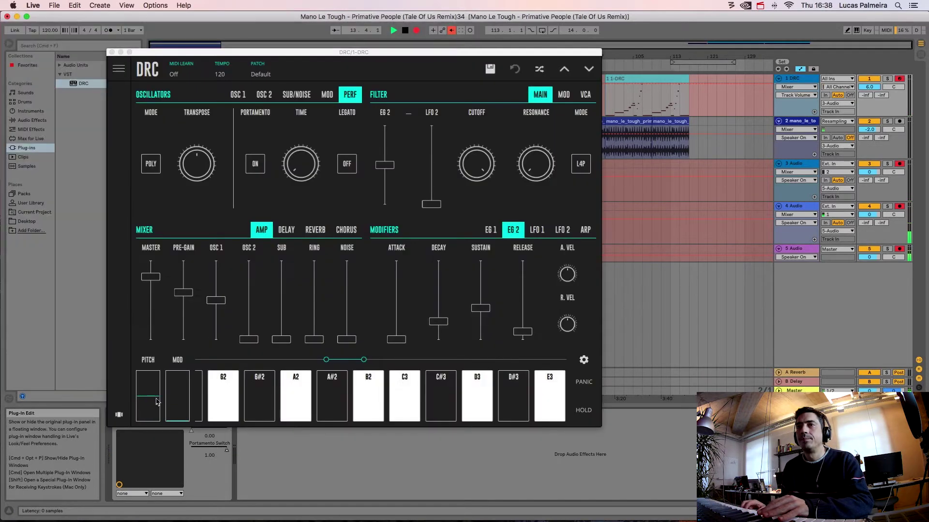
mouse_move(336, 52)
mouse_down()
mouse_move(467, 48)
mouse_move(453, 63)
mouse_up()
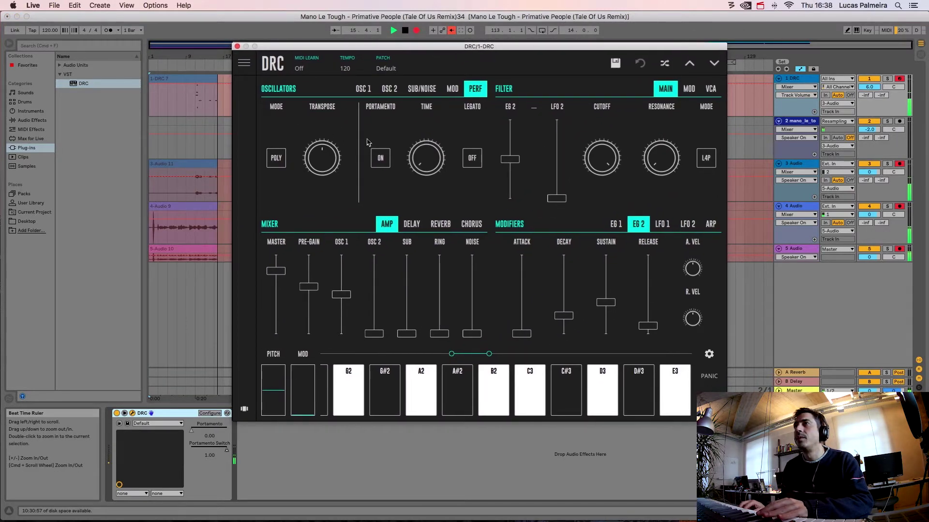
Step: Switch the DRC to MONO voice mode and raise portamento glide time to about 226 ms
click(280, 160)
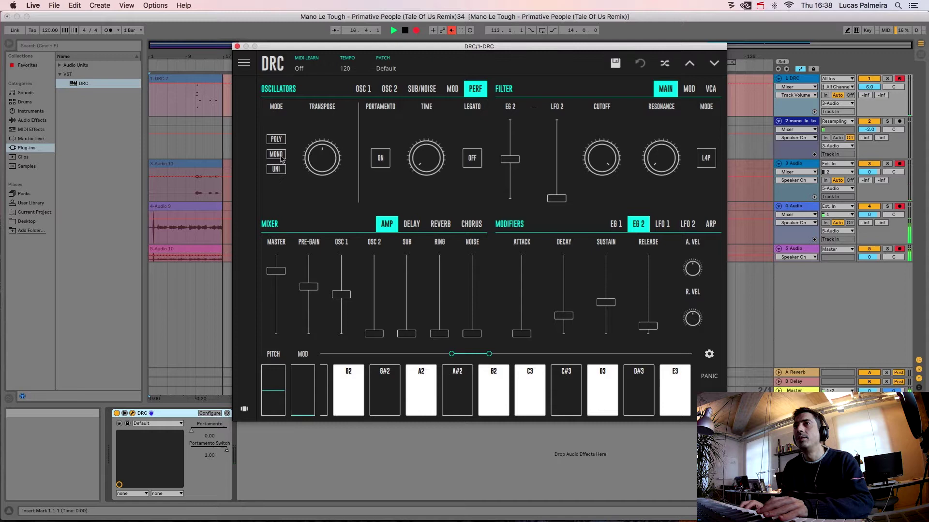
click(280, 155)
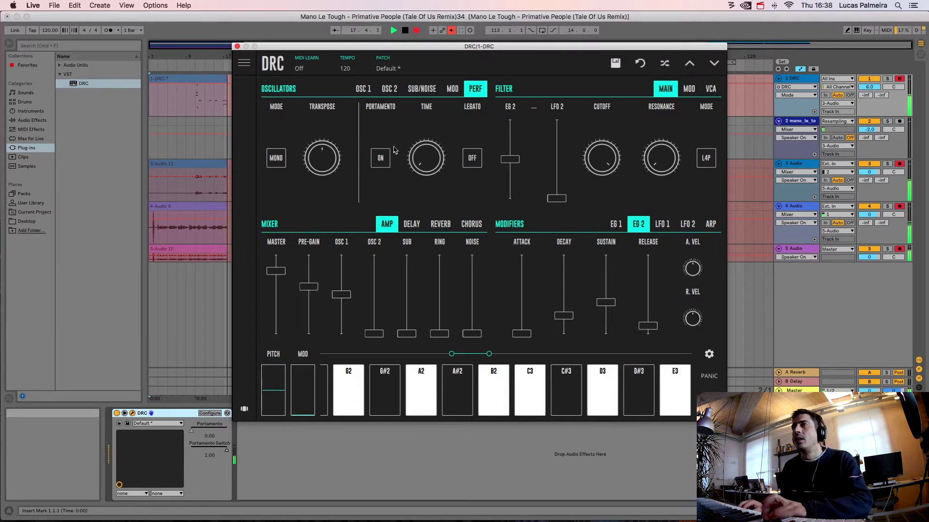
drag(425, 160, 424, 141)
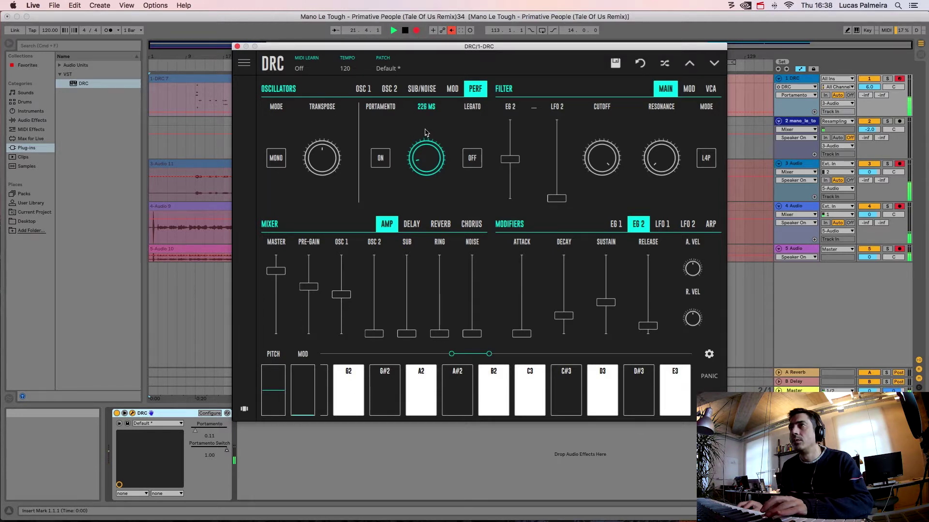
Step: On the OSC 1 tab, raise pre-gain, set OSC 1 near 0.58 and OSC 2 to about 0.47
click(364, 90)
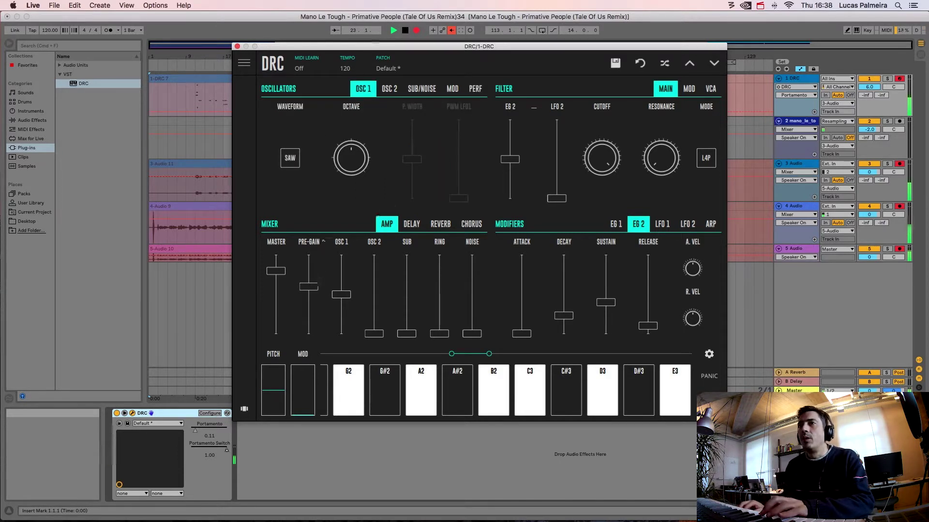
drag(309, 286, 310, 274)
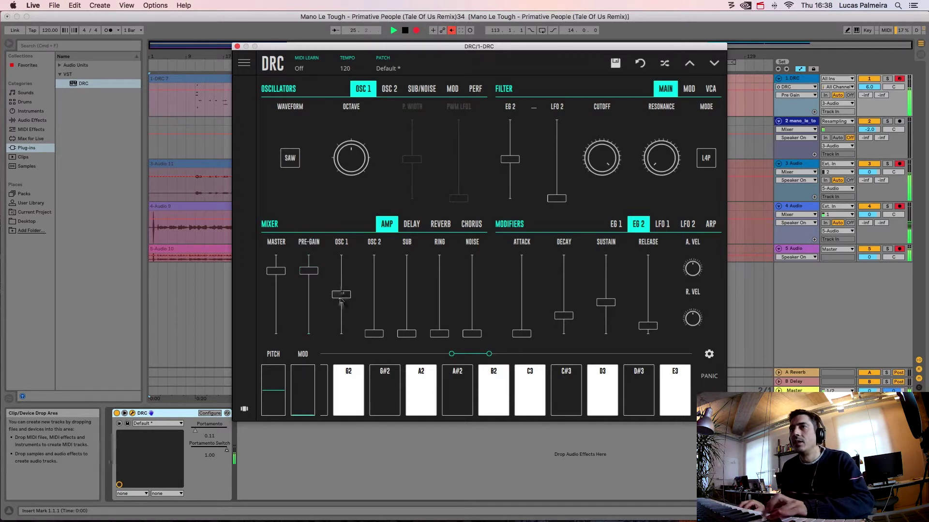
drag(341, 295, 344, 288)
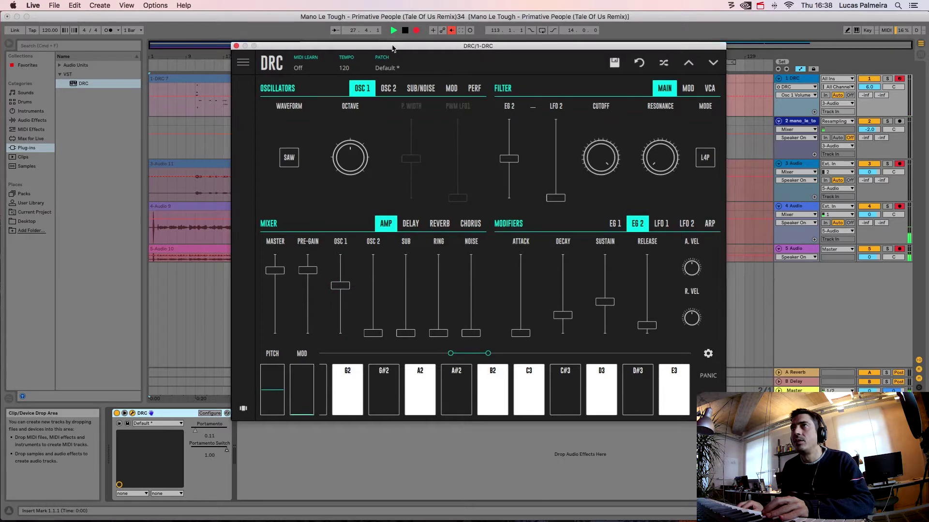
drag(417, 46, 331, 33)
drag(258, 276, 258, 274)
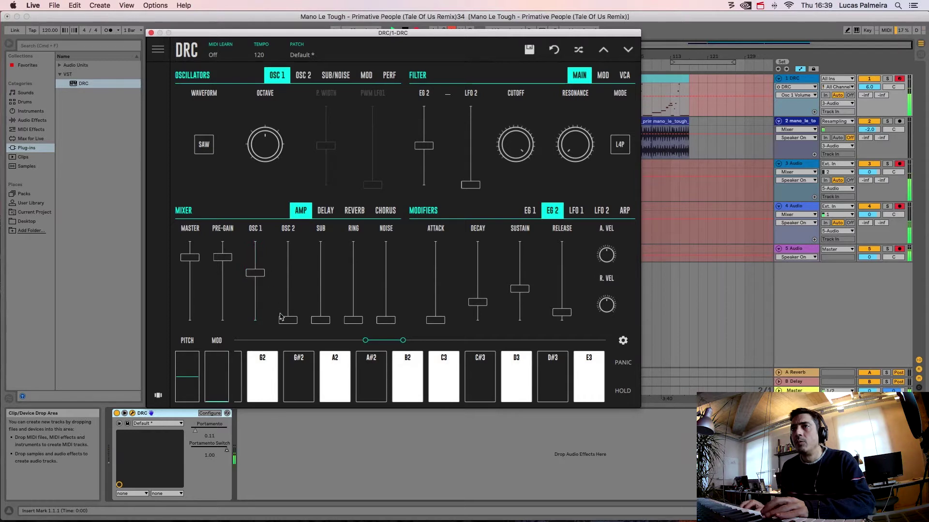
drag(287, 320, 286, 285)
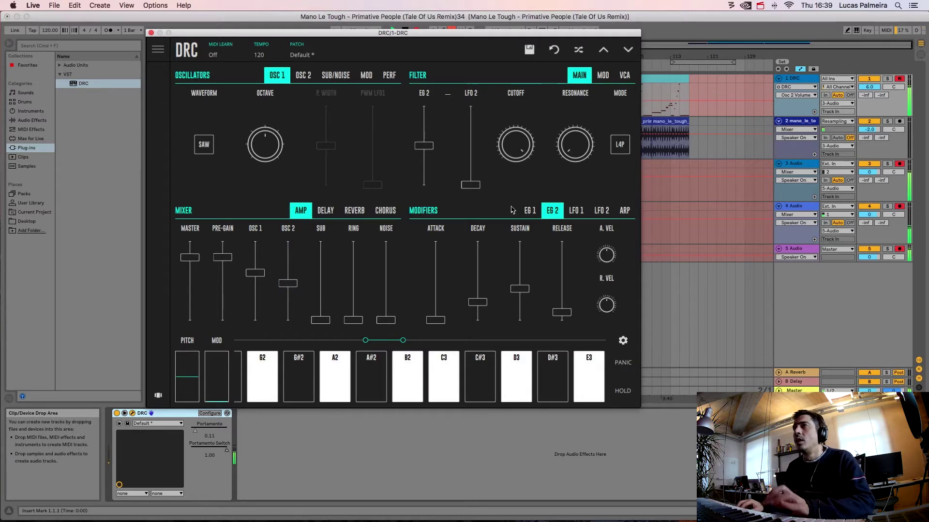
Step: Pull the cutoff down, set resonance near 0.11 and EG 2 filter modulation to about 0.78
drag(515, 144, 516, 405)
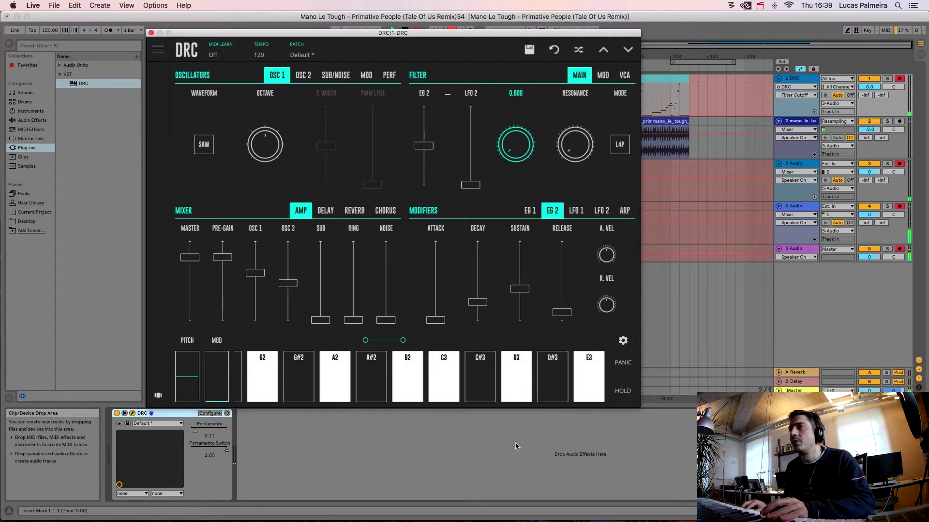
drag(516, 444, 516, 441)
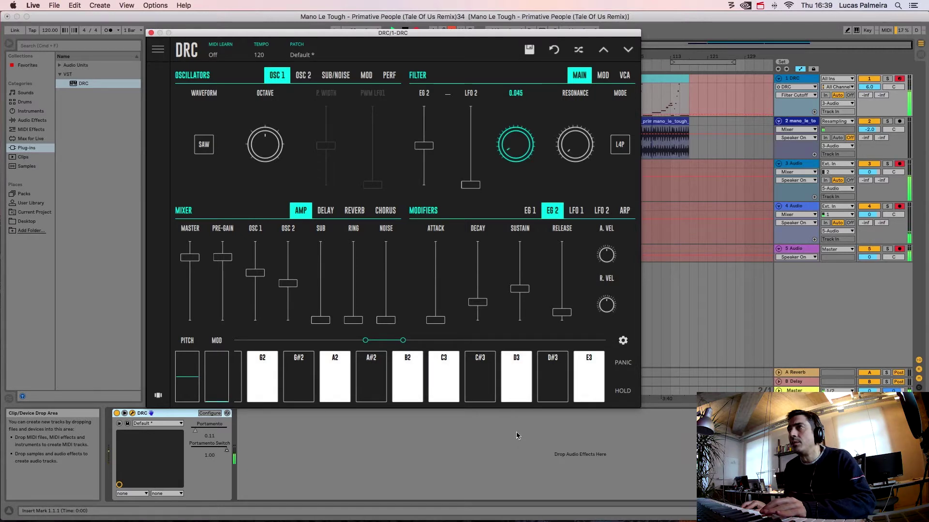
click(578, 130)
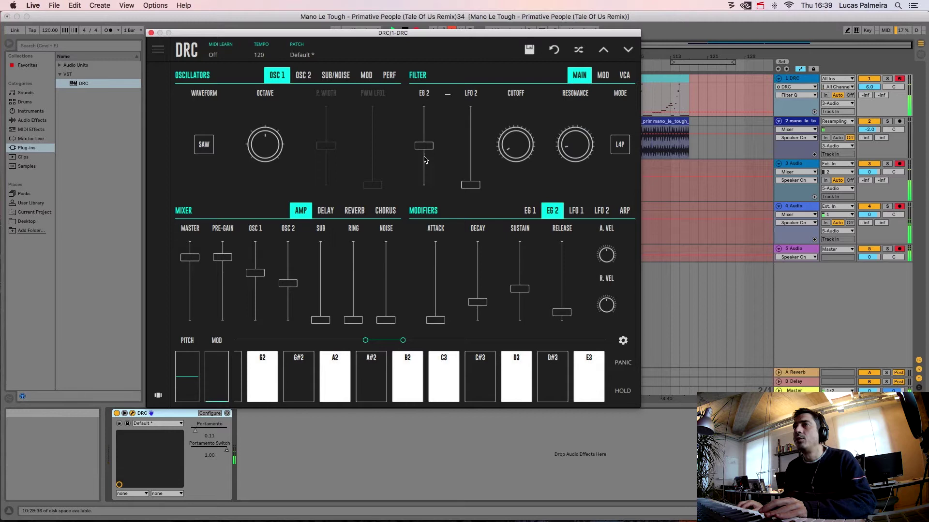
drag(428, 151, 426, 135)
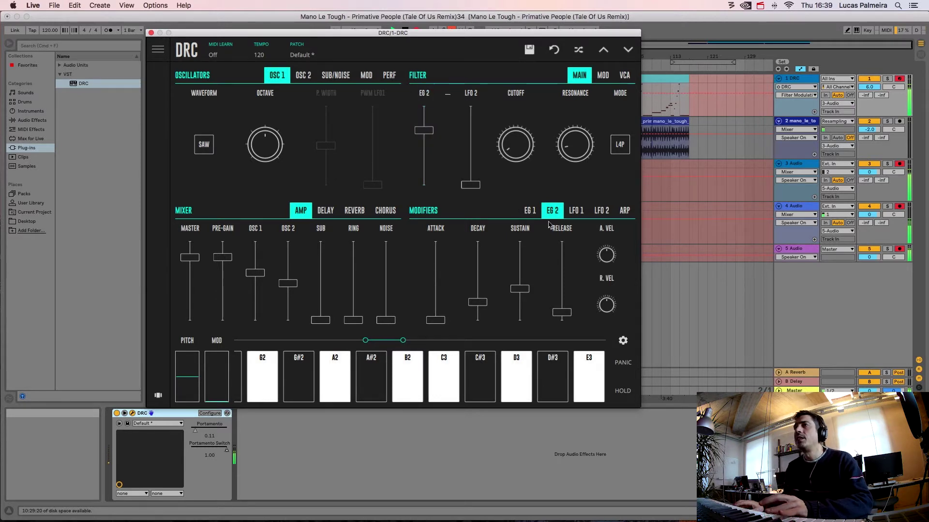
Step: Set EG 2 to a zero attack, decay near 0.25 and sustain around 0.26
click(435, 321)
drag(437, 322, 441, 311)
click(529, 211)
click(437, 313)
click(555, 214)
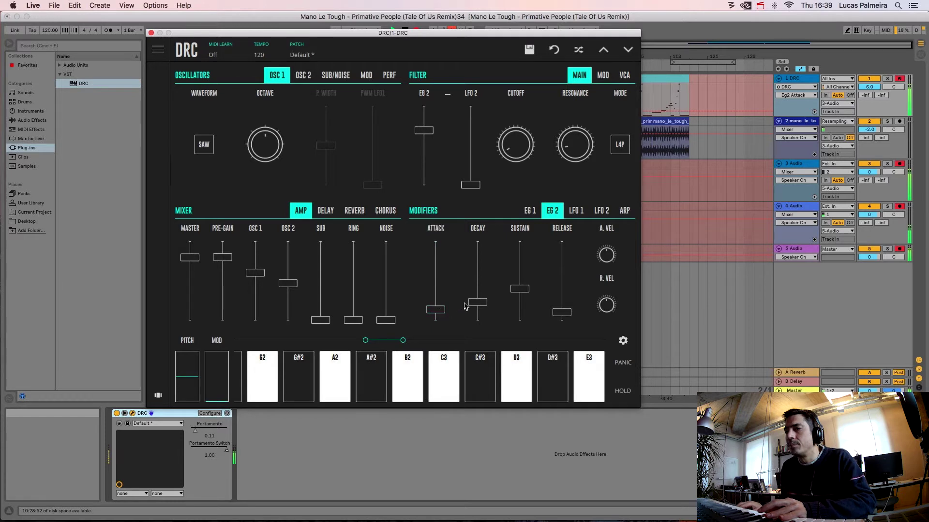
drag(482, 305, 483, 304)
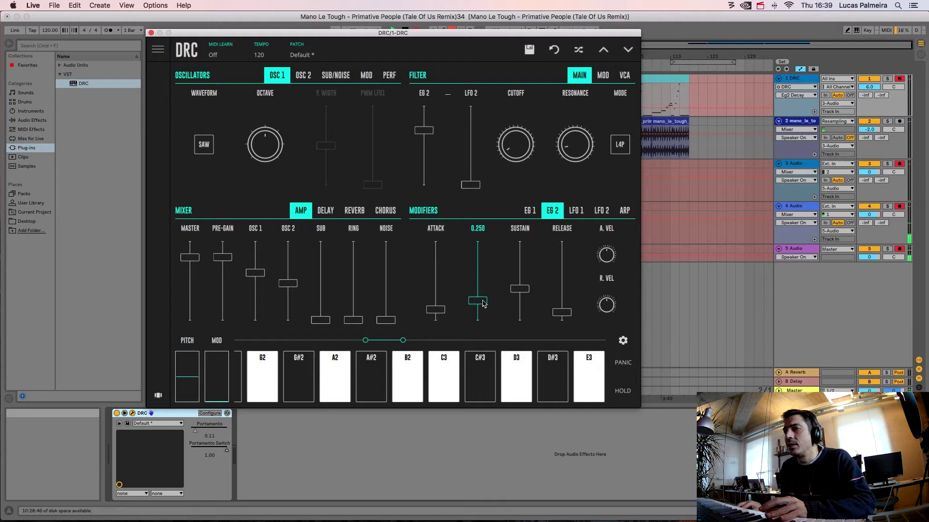
drag(518, 293, 516, 303)
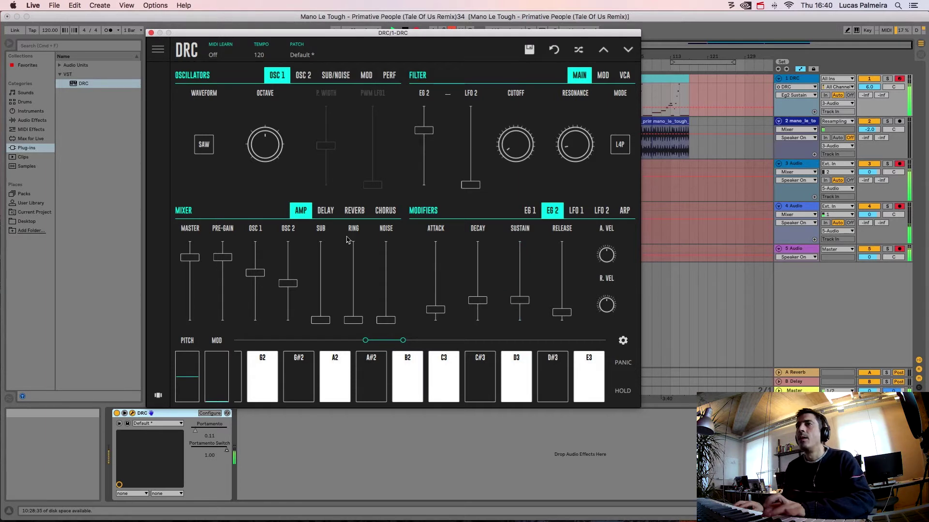
Step: Set the DRC reverb amount to about 0.30 and its decay to roughly 0.70
click(355, 211)
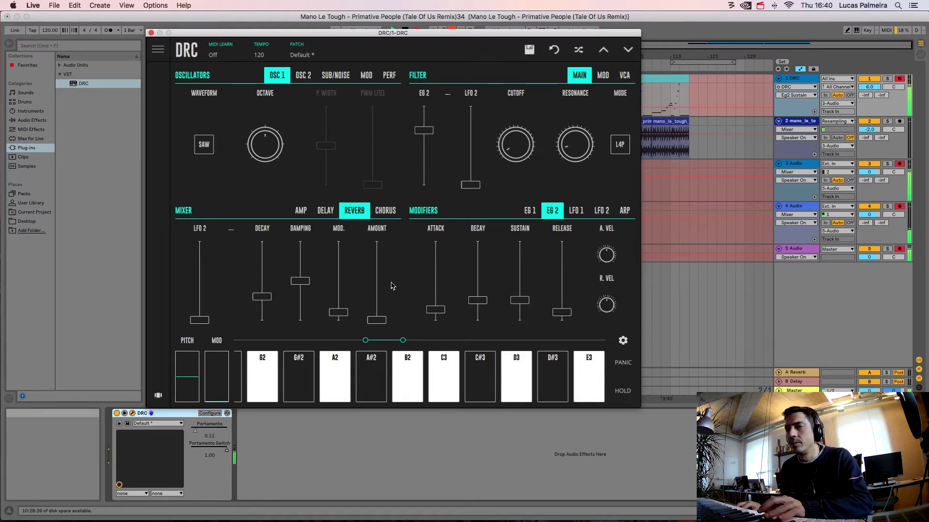
drag(387, 289, 383, 299)
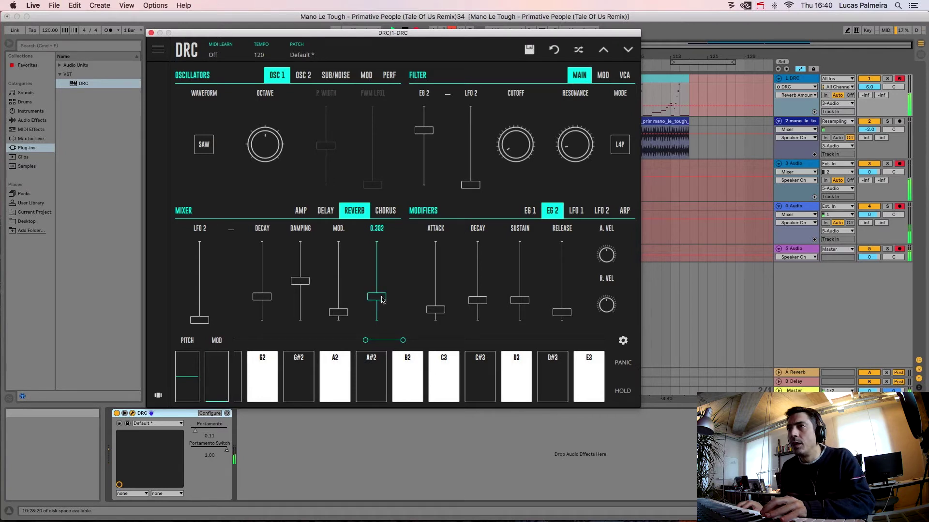
drag(268, 301, 267, 272)
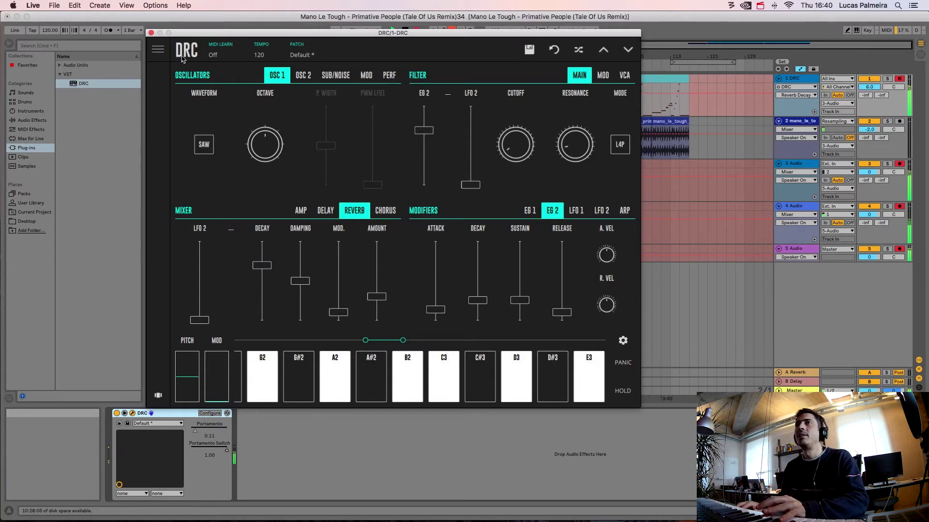
Step: Close the synth window, stop arrangement recording and disarm the DRC track
click(151, 33)
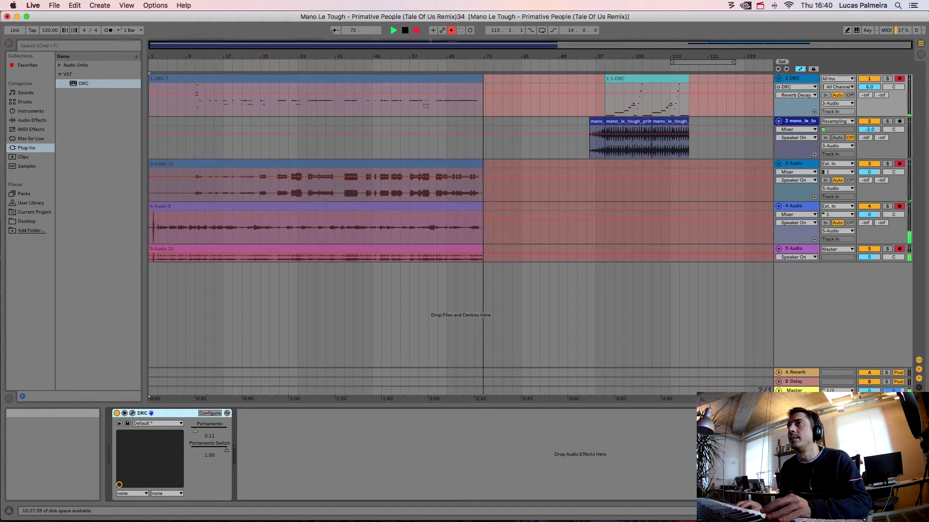
key(F9)
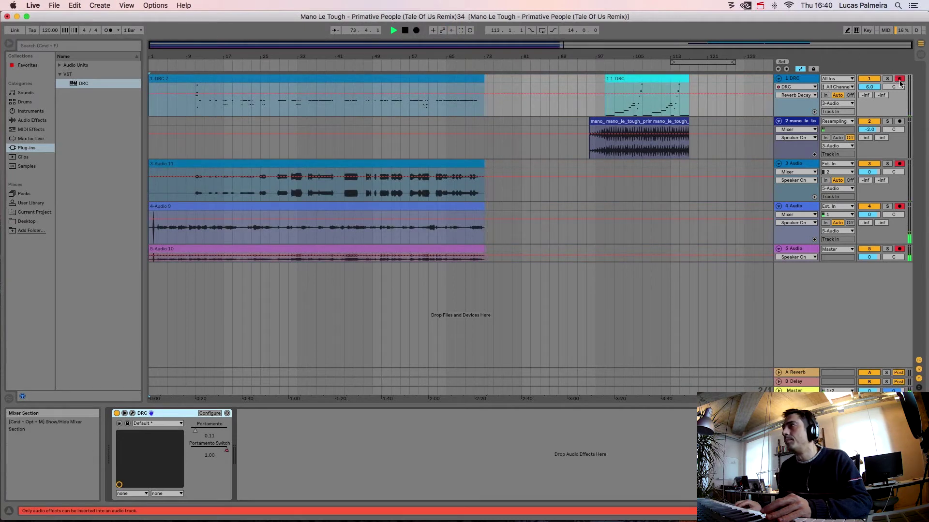
click(900, 80)
Step: Move the DRC and audio clips to start near bar 79, and disarm track 4
mouse_move(690, 170)
mouse_down()
mouse_move(662, 117)
mouse_move(562, 85)
mouse_up()
click(416, 30)
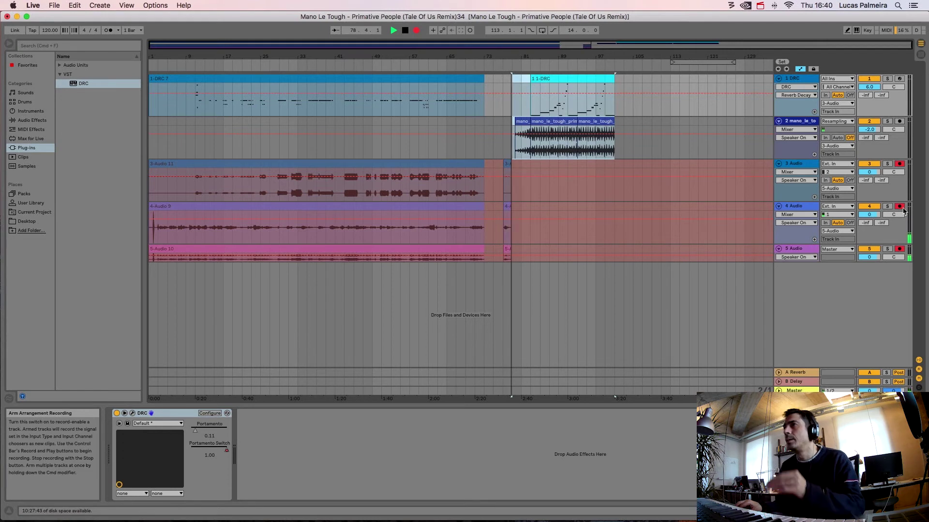
click(901, 207)
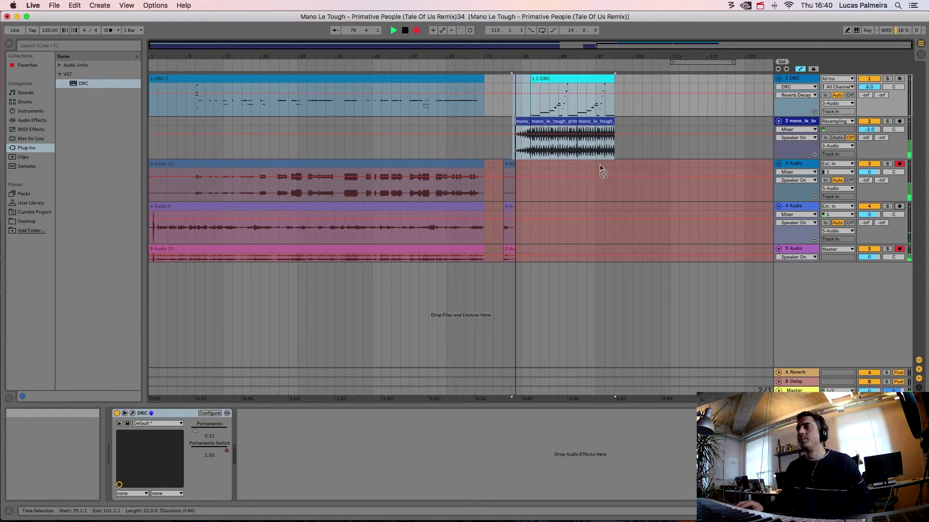